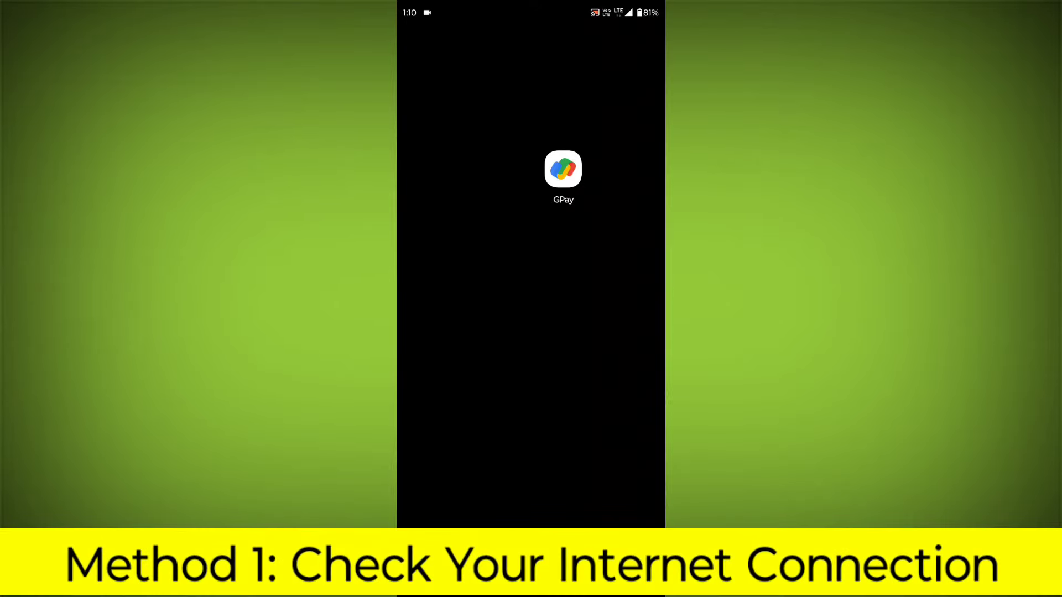
# Turn Wi-Fi on from the quick settings Internet tile
pyautogui.moveTo(531, 17); pyautogui.dragTo(531, 373)
pyautogui.click(490, 142)
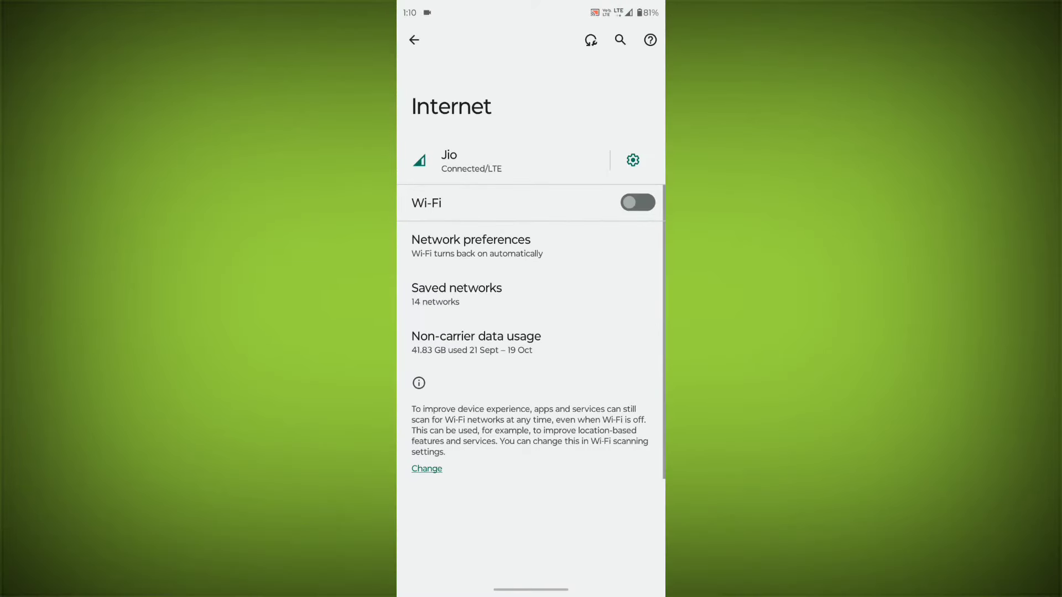
pyautogui.click(637, 202)
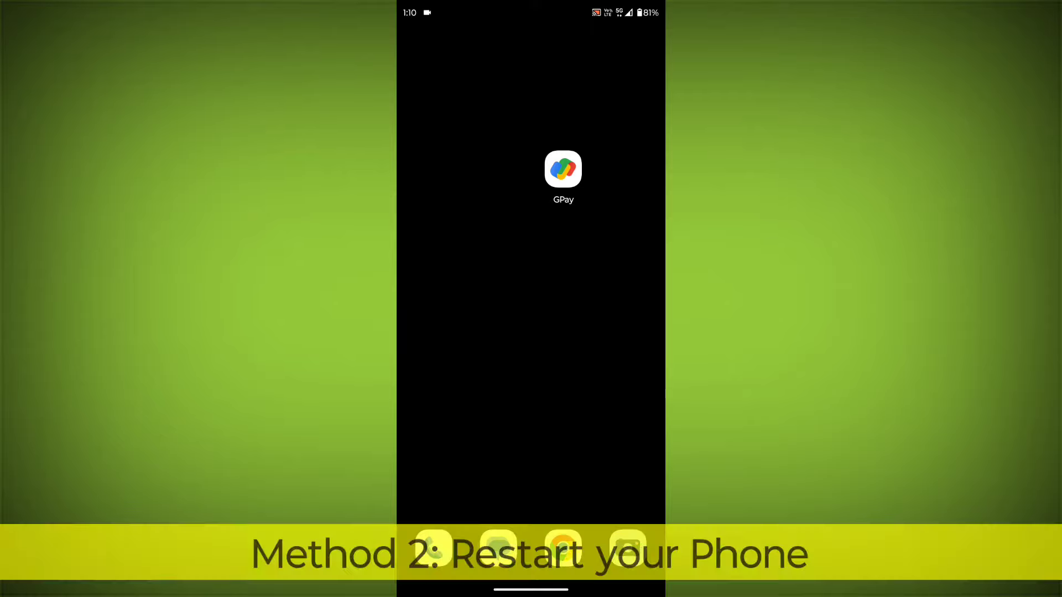
pyautogui.press('XF86PowerOff')
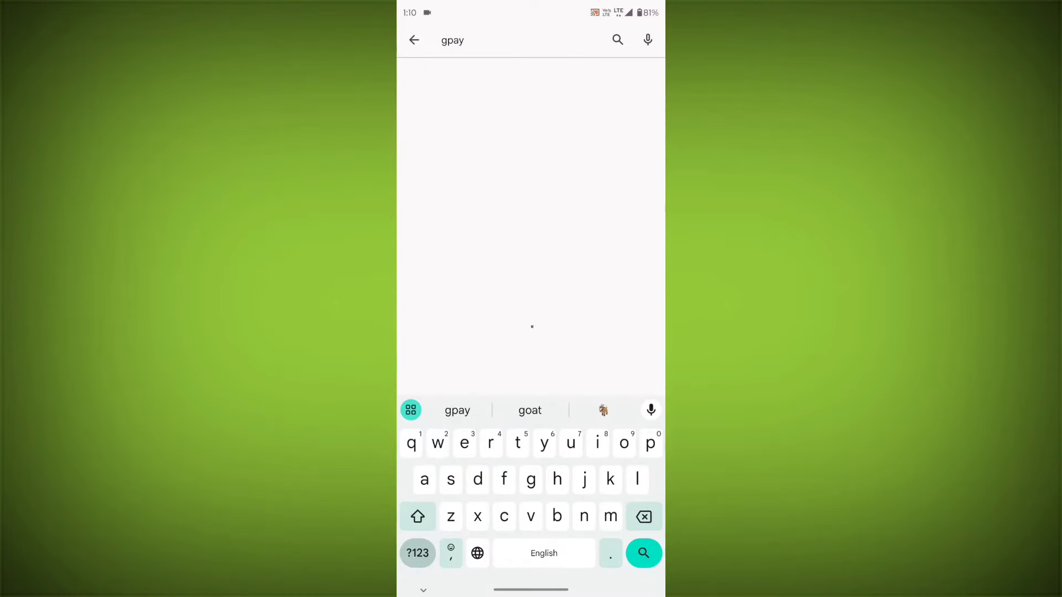
# Search the Play Store for 'gpay' and update Google Pay: Secure UPI payment
pyautogui.press('Return')
pyautogui.click(514, 174)
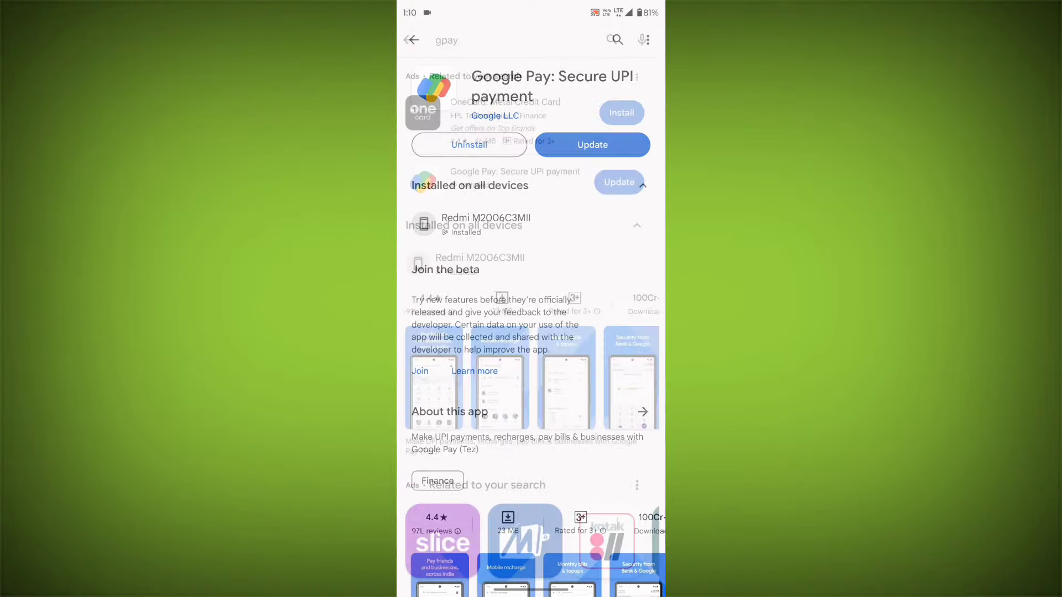
pyautogui.click(592, 144)
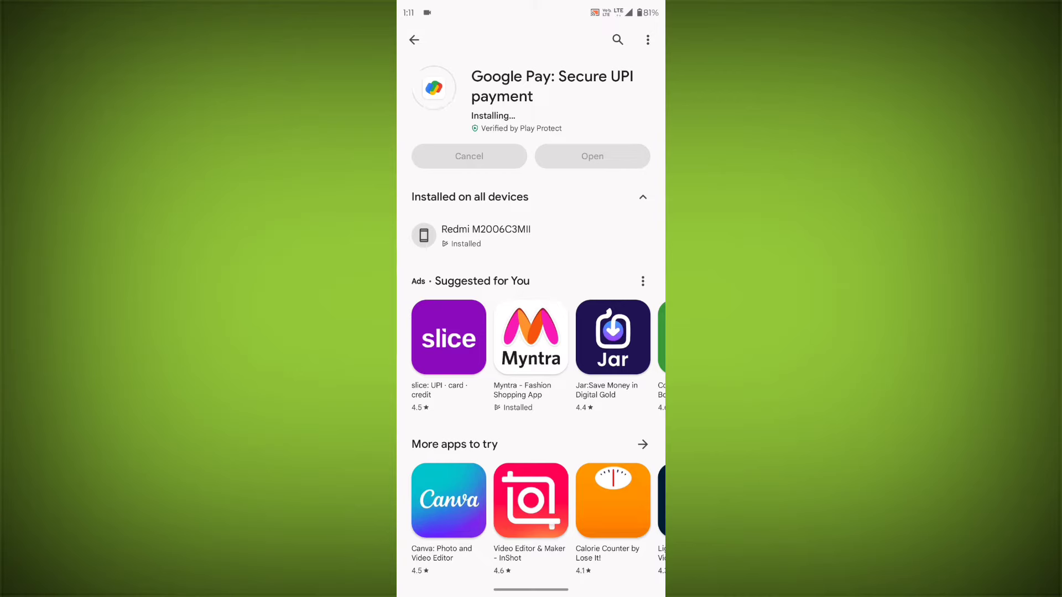
# Return home and open GPay's App info from its icon shortcut menu
pyautogui.moveTo(531, 589); pyautogui.dragTo(543, 382)
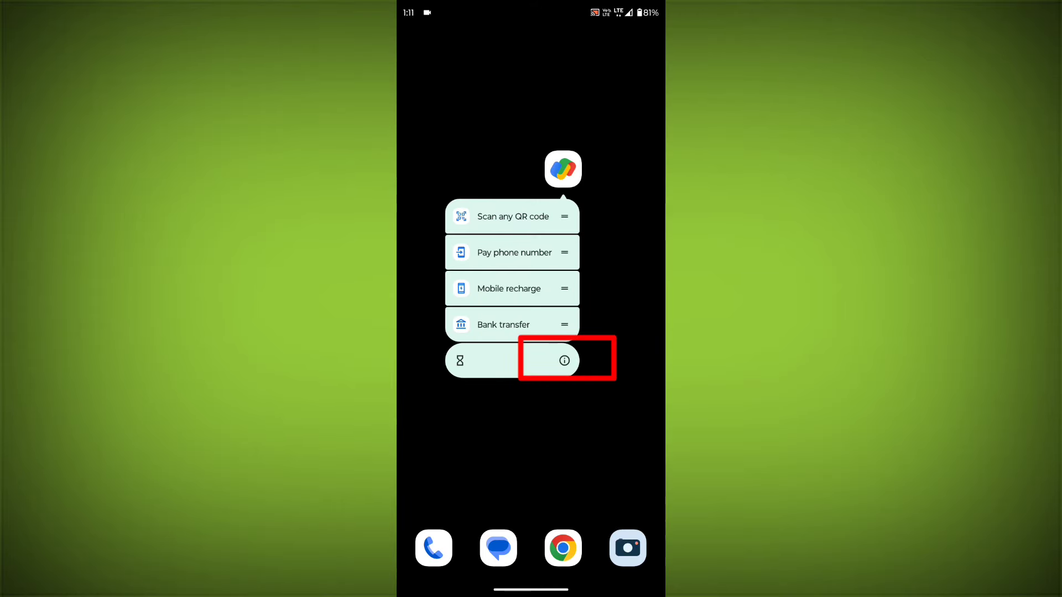
pyautogui.click(564, 360)
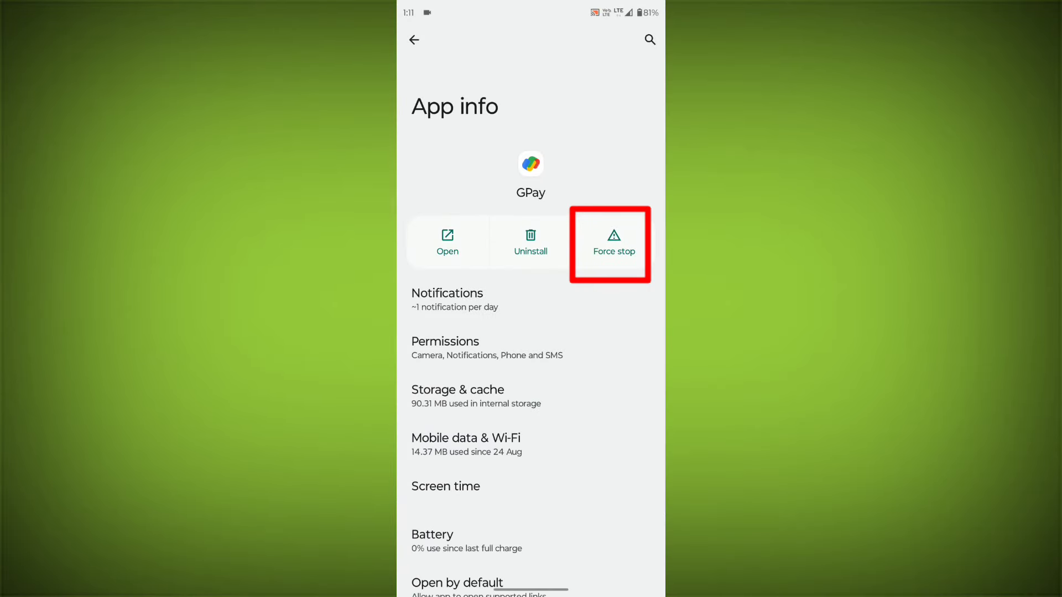
# Force stop GPay, clear its cache to 0 B, and begin clearing its storage
pyautogui.click(614, 243)
pyautogui.click(621, 334)
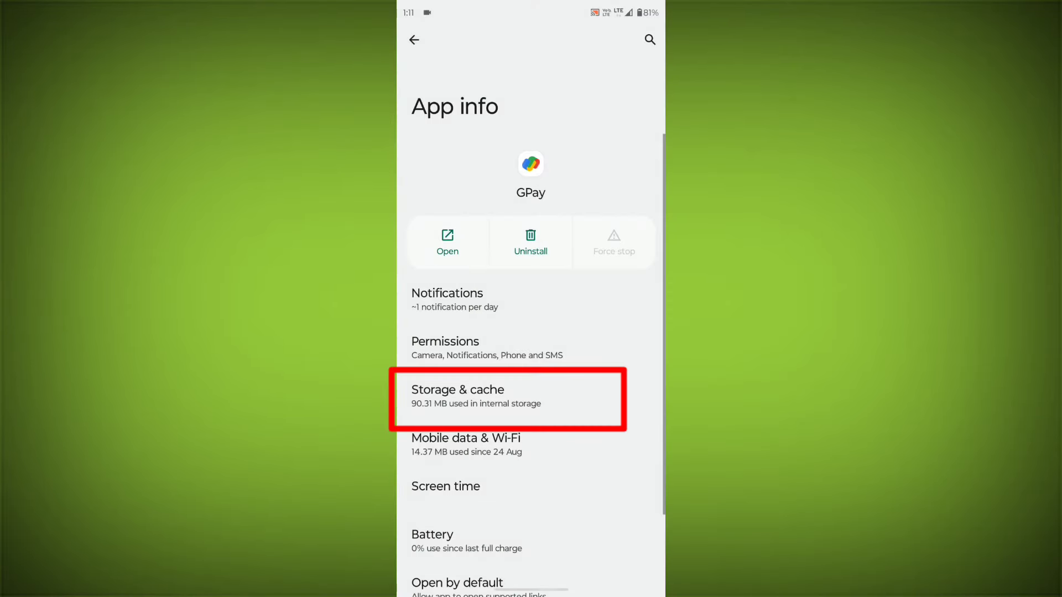
pyautogui.click(466, 397)
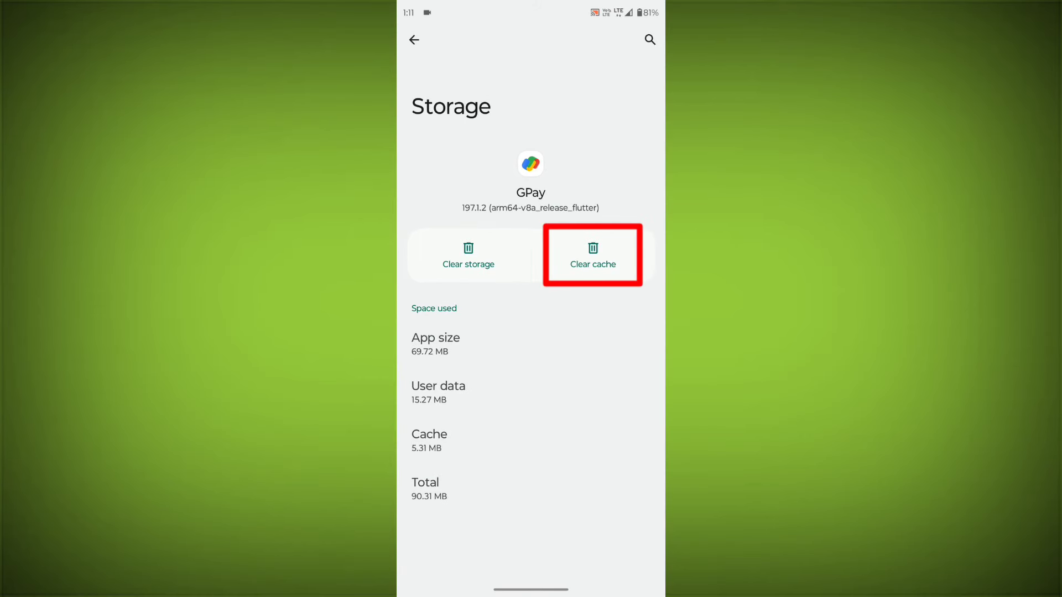
pyautogui.click(593, 256)
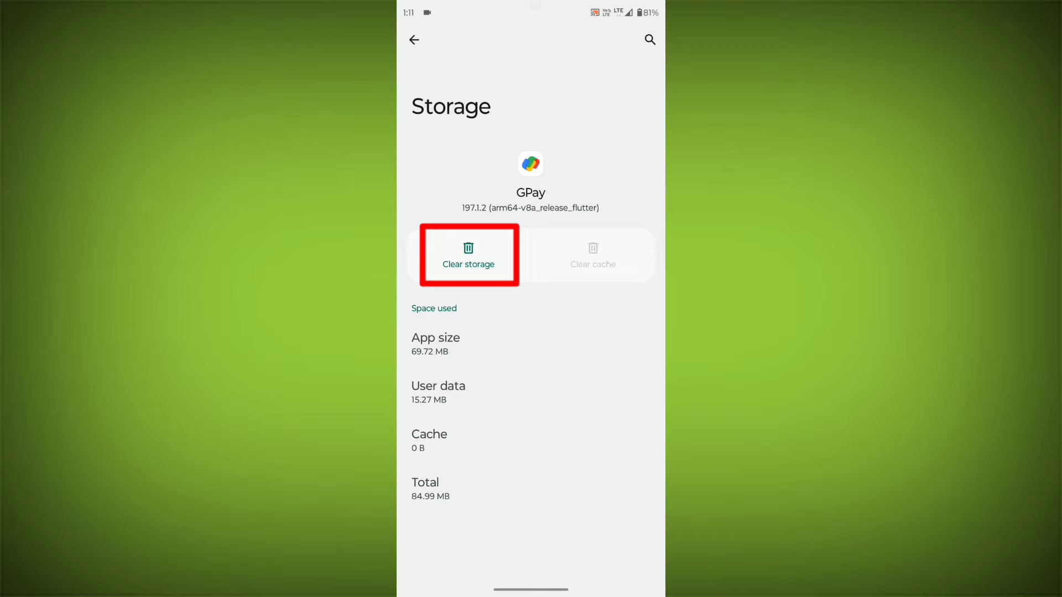
pyautogui.click(468, 255)
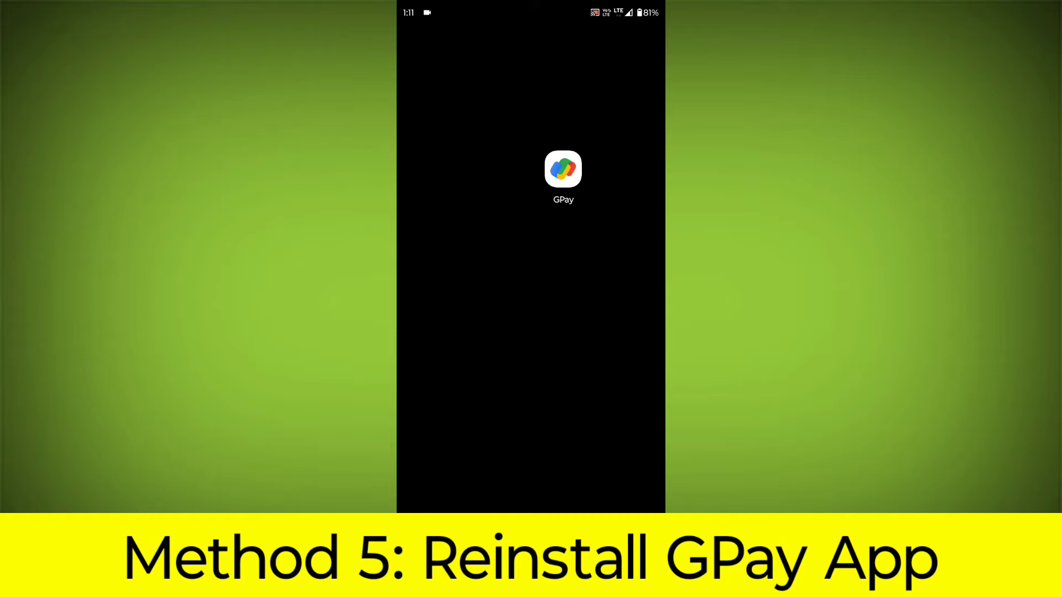
# Bring up the GPay home screen icon's options and drag it toward Uninstall
pyautogui.rightClick(562, 170)
pyautogui.moveTo(563, 170)
pyautogui.mouseDown()
pyautogui.moveTo(562, 106)
pyautogui.moveTo(528, 83)
pyautogui.moveTo(567, 97)
pyautogui.moveTo(592, 76)
pyautogui.moveTo(562, 183)
pyautogui.moveTo(563, 170)
pyautogui.mouseUp()
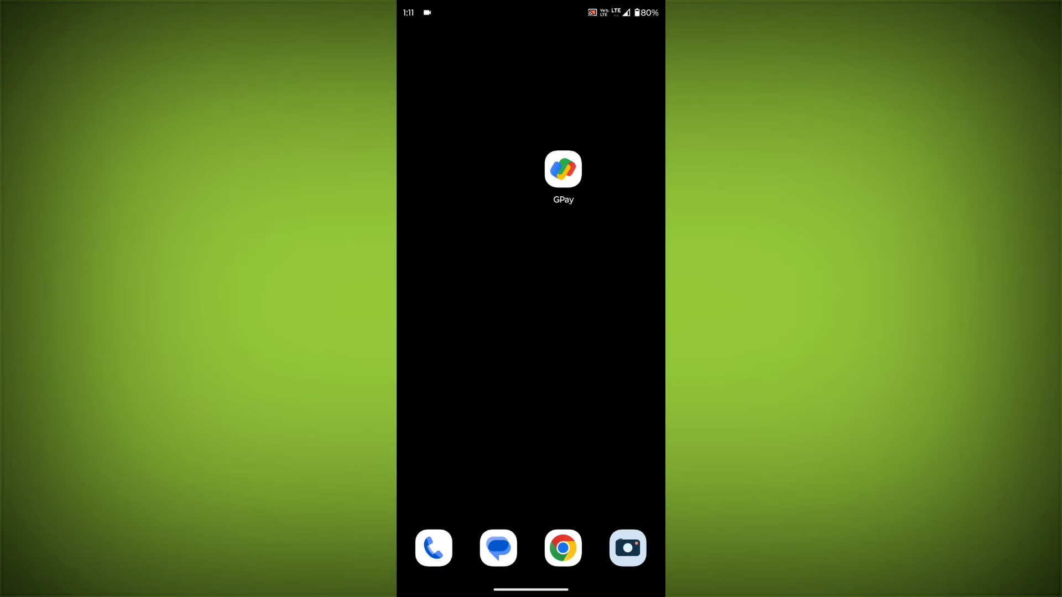